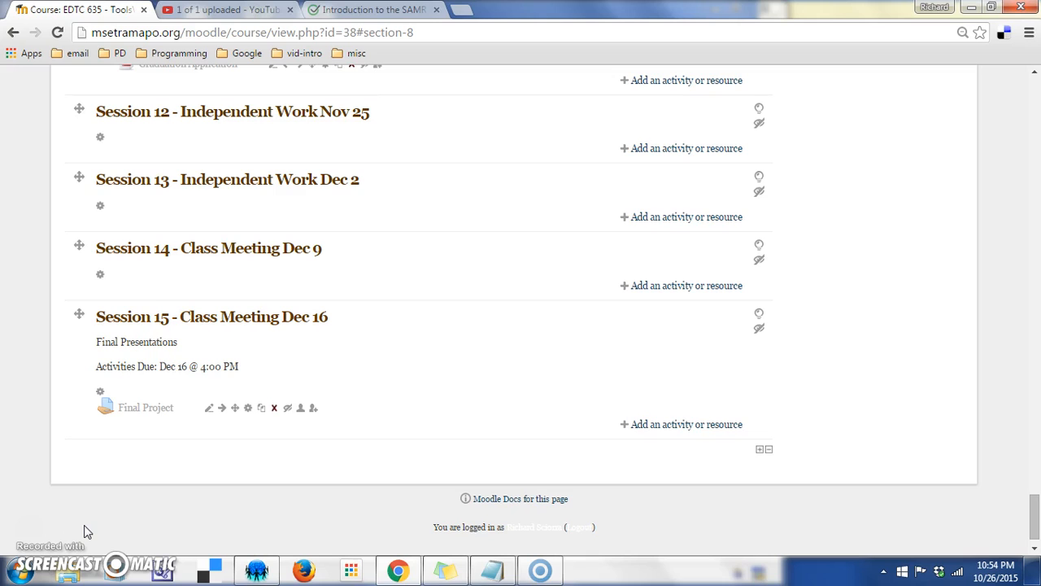
Step: Add a Lesson activity to Session 12 - Independent Work Nov 25 and name it "Test Lesson"
{"action": "left_click", "coordinate": [642, 151]}
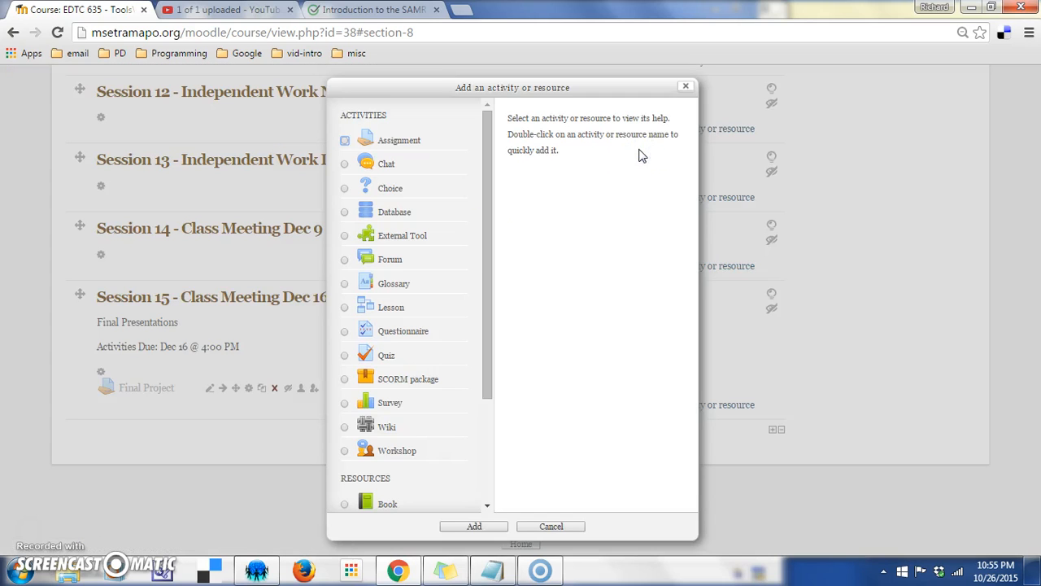
{"action": "left_click", "coordinate": [345, 309]}
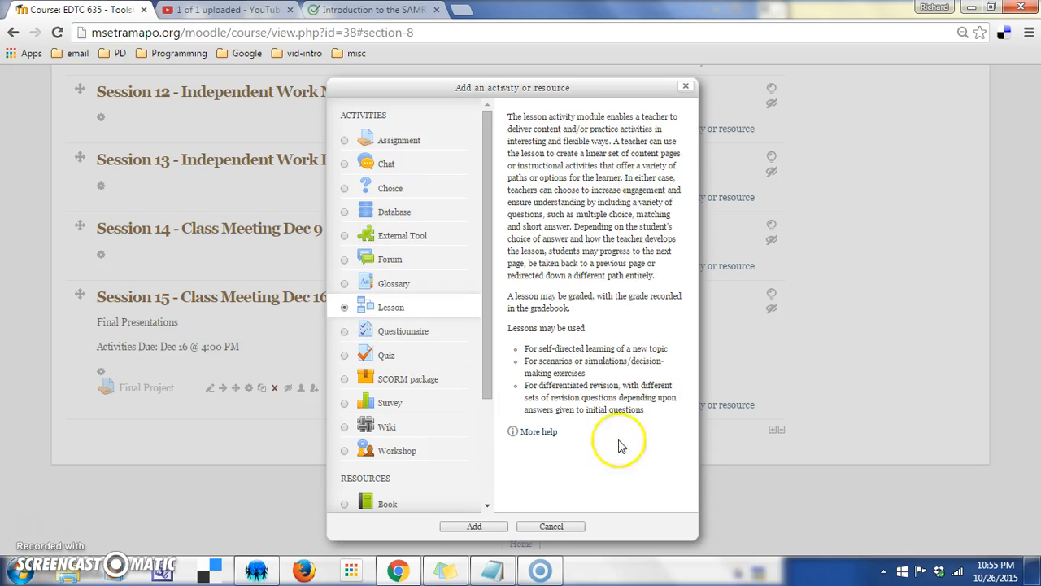
{"action": "left_click", "coordinate": [472, 528]}
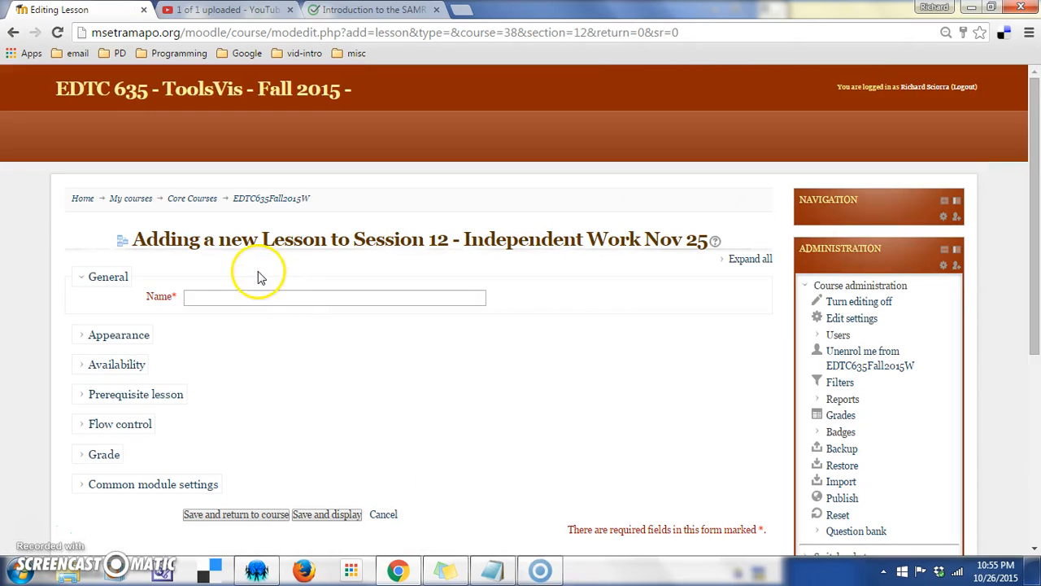
{"action": "left_click", "coordinate": [234, 296]}
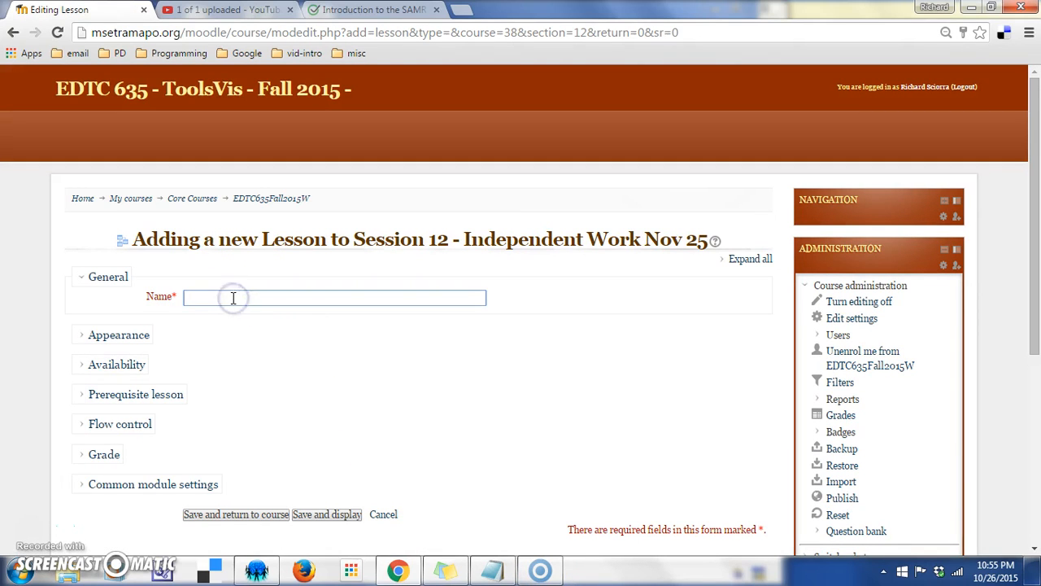
{"action": "type", "text": "Test Lesson"}
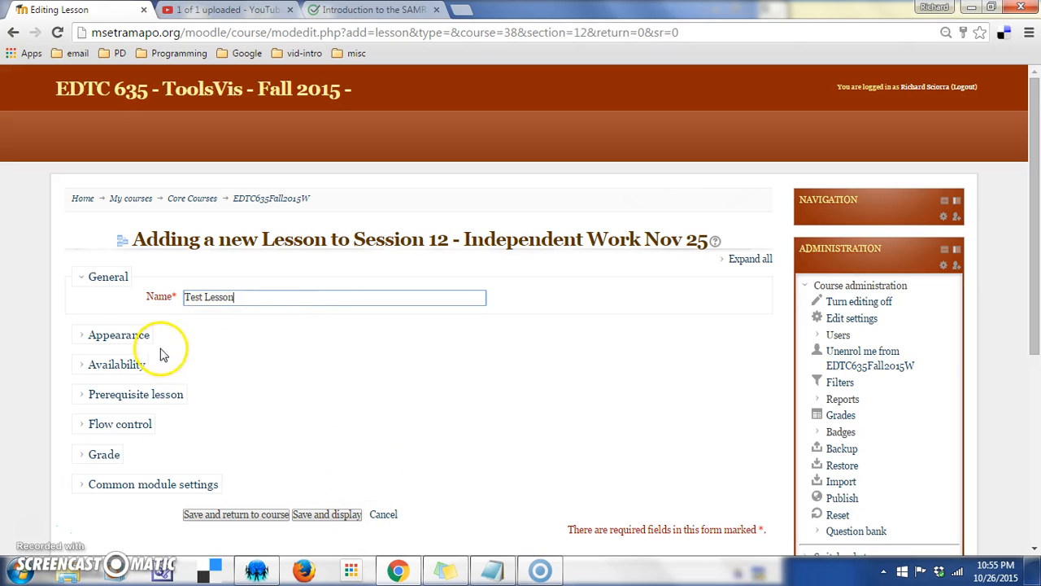
Step: Expand the lesson's Appearance settings and examine the progress bar and left menu display options
{"action": "left_click", "coordinate": [83, 336]}
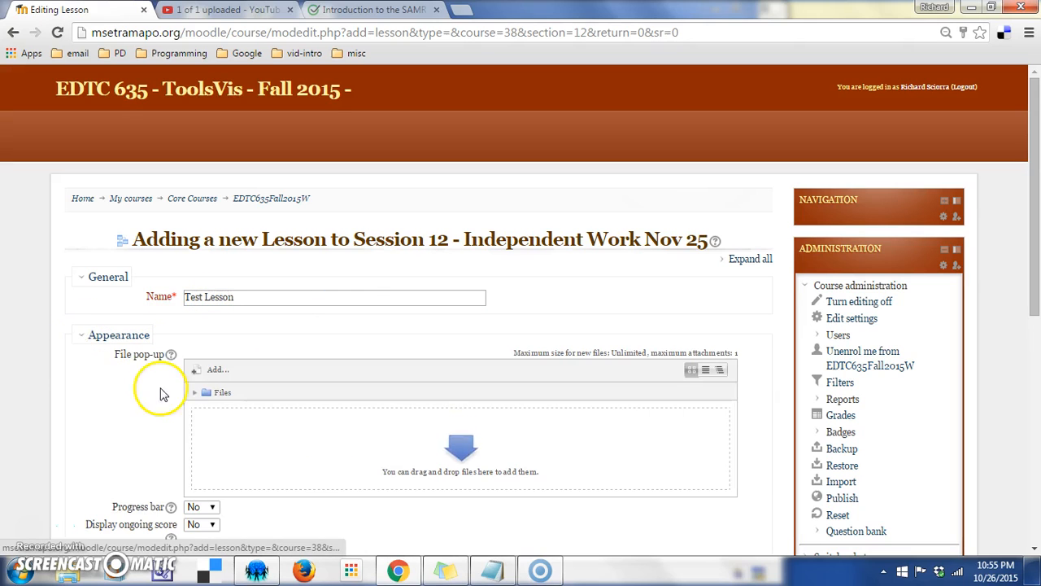
{"action": "left_click_drag", "start_coordinate": [1034, 130], "coordinate": [1033, 184]}
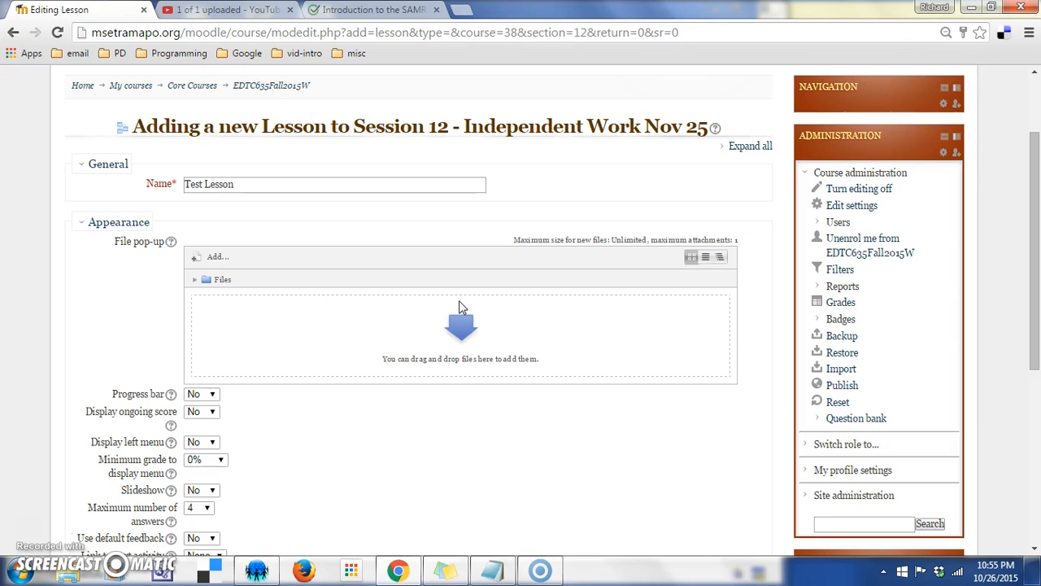
{"action": "left_click", "coordinate": [210, 395]}
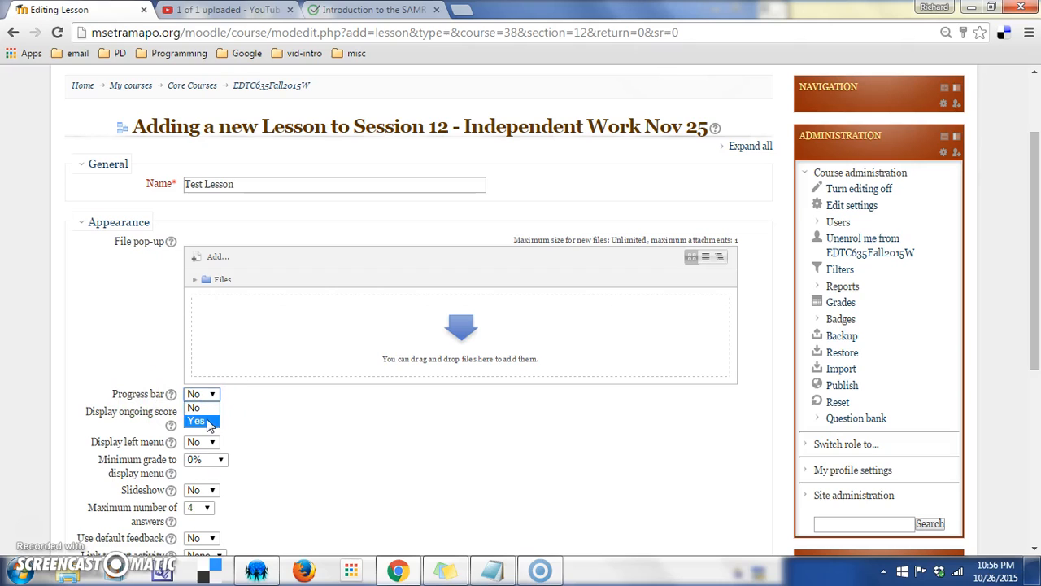
{"action": "left_click", "coordinate": [203, 407]}
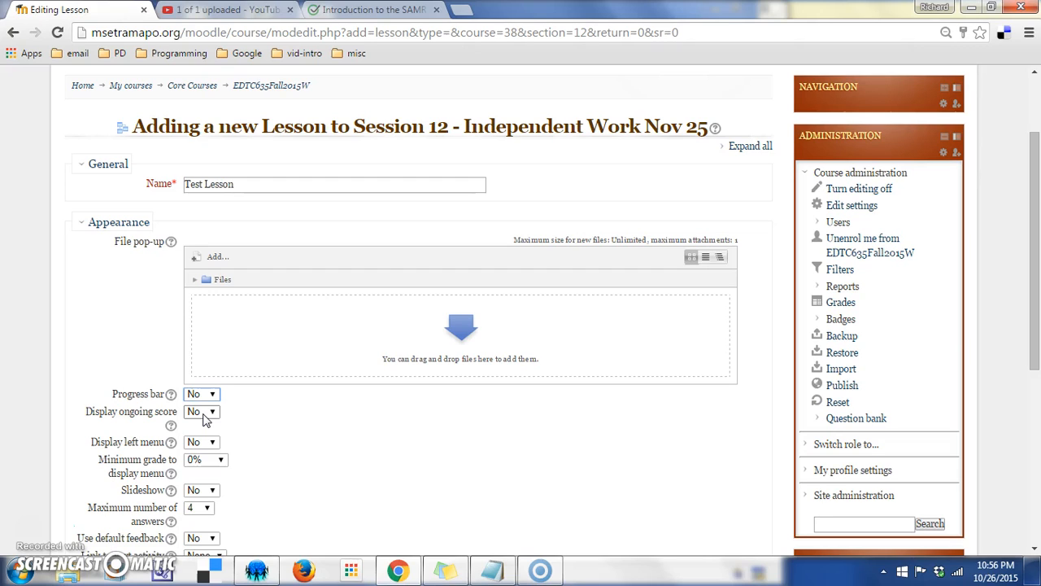
{"action": "left_click", "coordinate": [209, 442]}
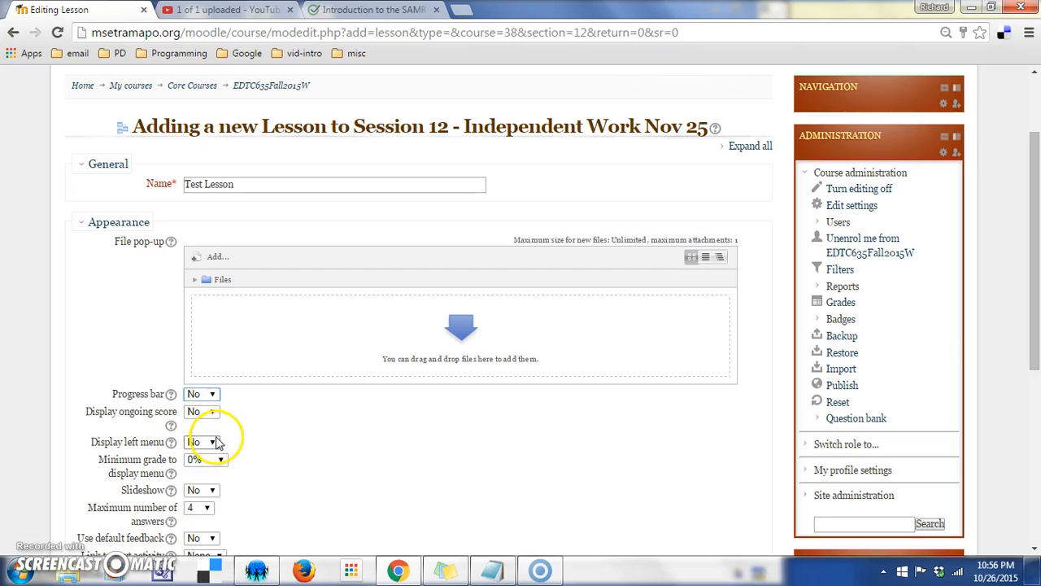
{"action": "left_click", "coordinate": [216, 443]}
{"action": "left_click", "coordinate": [216, 442]}
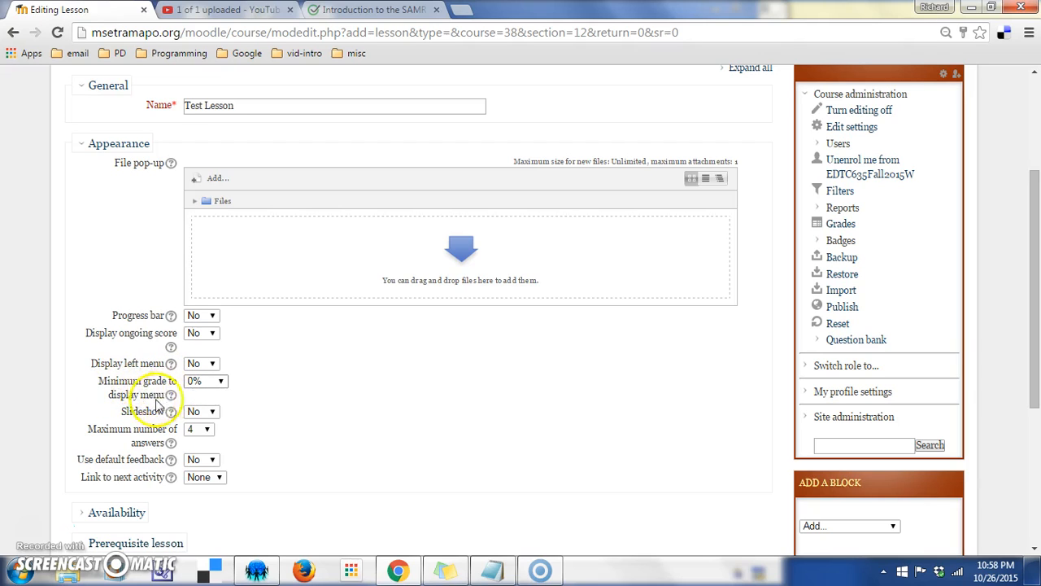
Step: Set the minimum grade to display the menu to 90% and collapse the Appearance settings
{"action": "left_click", "coordinate": [223, 384]}
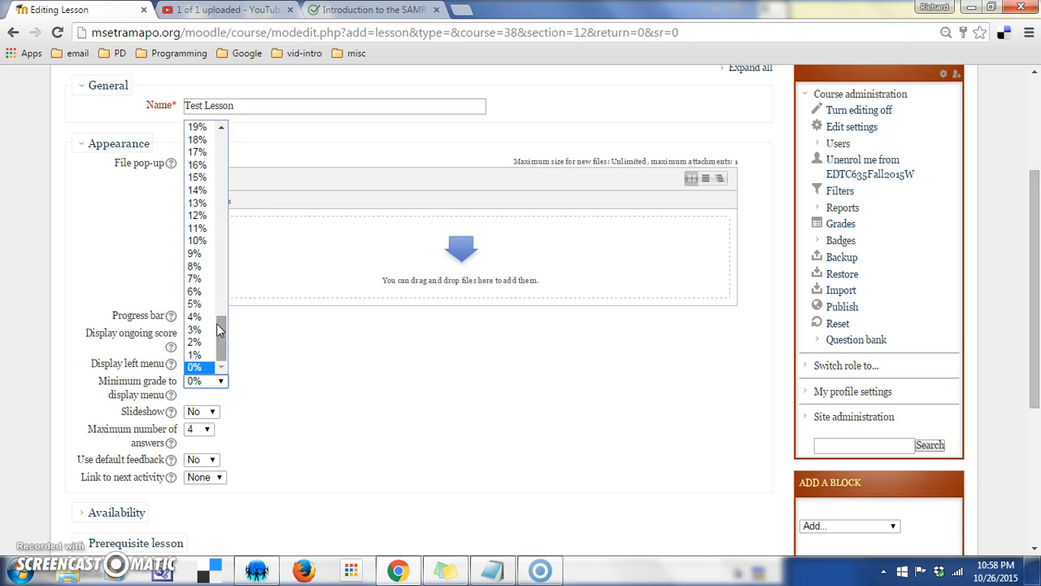
{"action": "left_click_drag", "start_coordinate": [221, 325], "coordinate": [238, 121]}
{"action": "left_click_drag", "start_coordinate": [223, 203], "coordinate": [231, 144]}
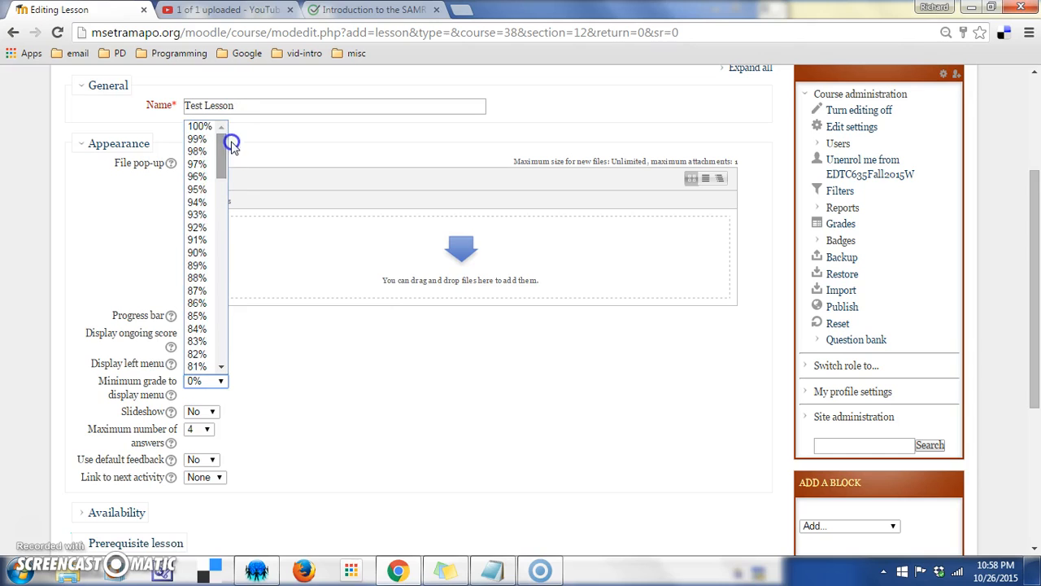
{"action": "left_click", "coordinate": [198, 253]}
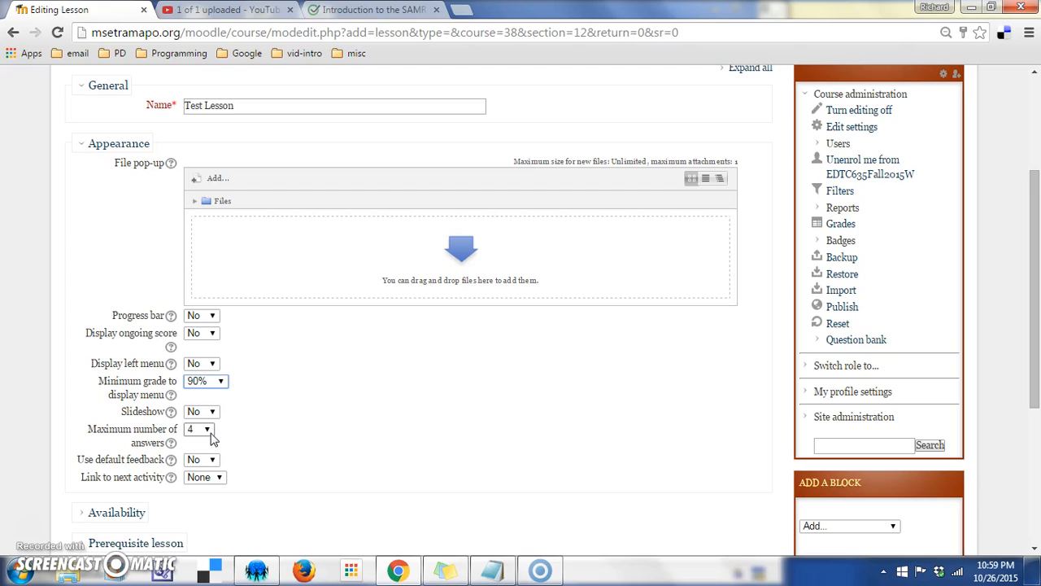
{"action": "left_click", "coordinate": [217, 481]}
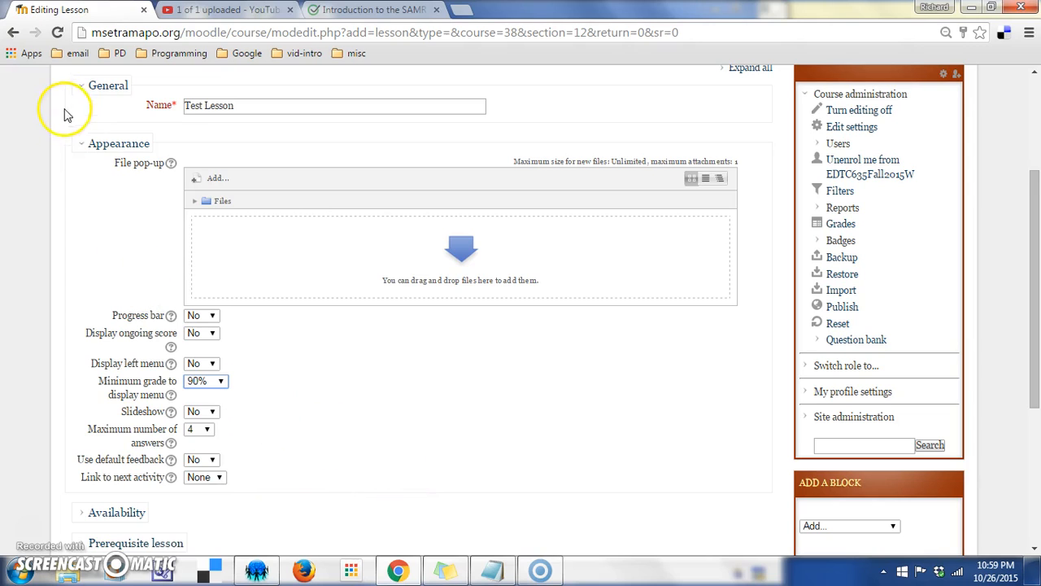
{"action": "left_click", "coordinate": [80, 144]}
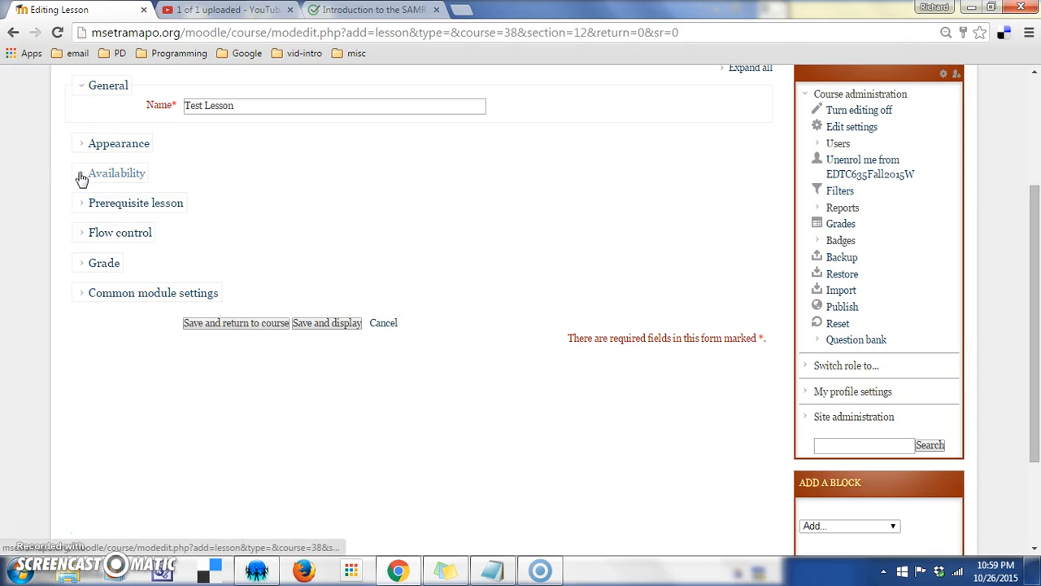
Step: Enable the Available from and Deadline dates in the lesson's Availability settings
{"action": "left_click", "coordinate": [82, 176]}
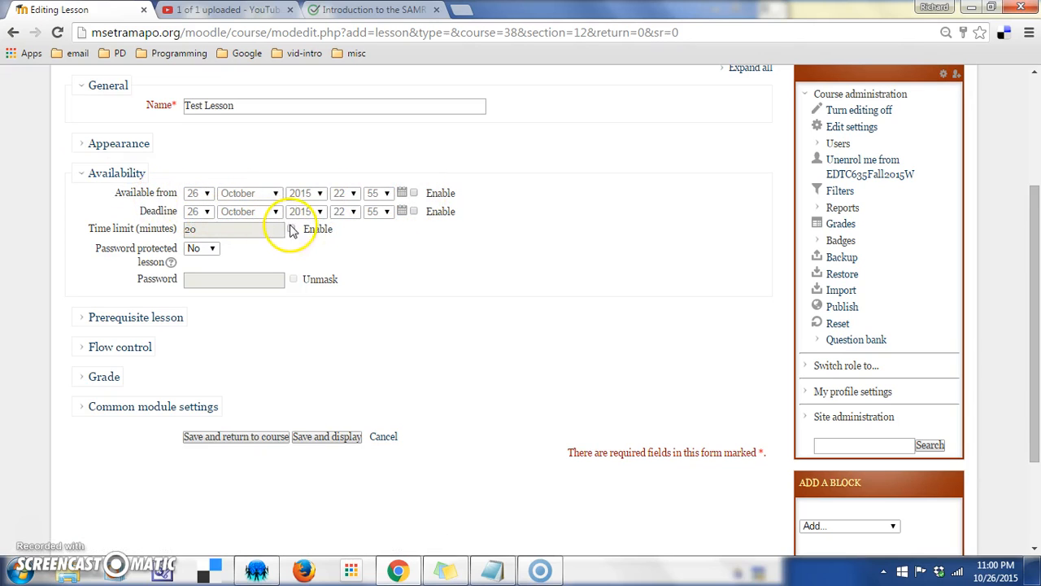
{"action": "left_click", "coordinate": [413, 212]}
{"action": "left_click", "coordinate": [413, 193]}
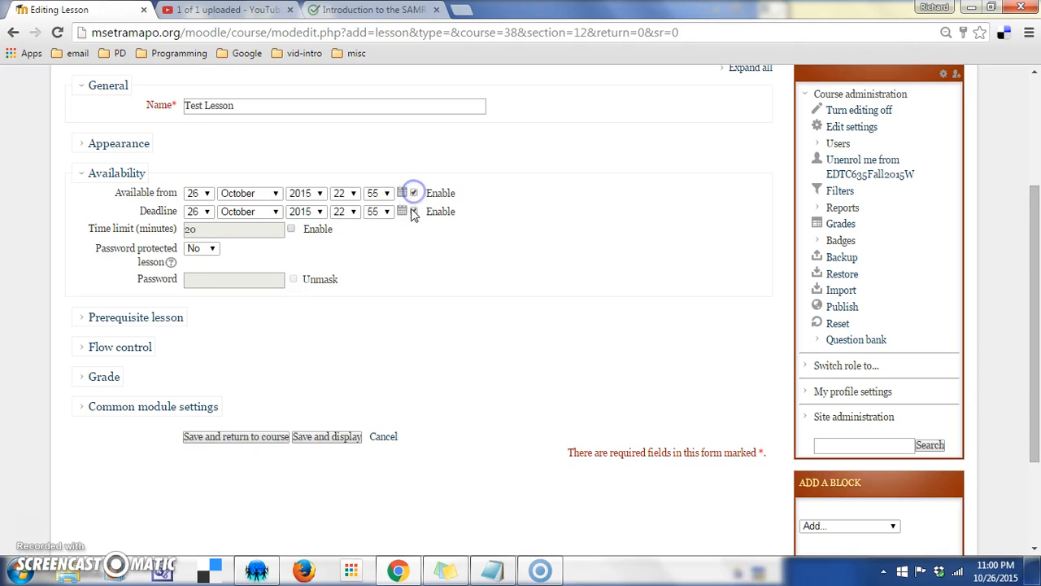
Step: Enable the lesson's time limit and set it to 35 minutes
{"action": "left_click", "coordinate": [293, 230]}
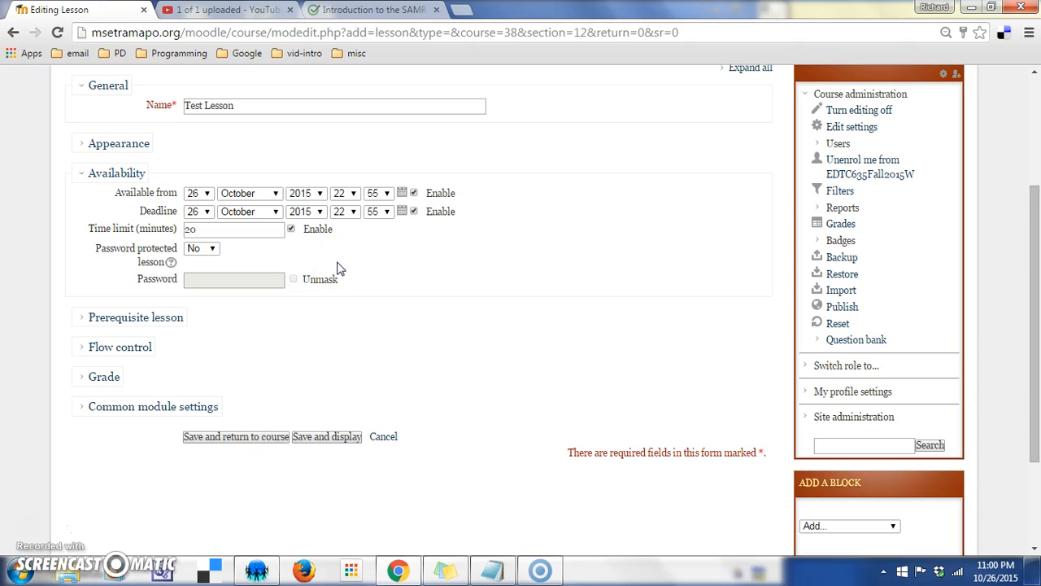
{"action": "left_click_drag", "start_coordinate": [214, 231], "coordinate": [143, 231]}
{"action": "type", "text": "35"}
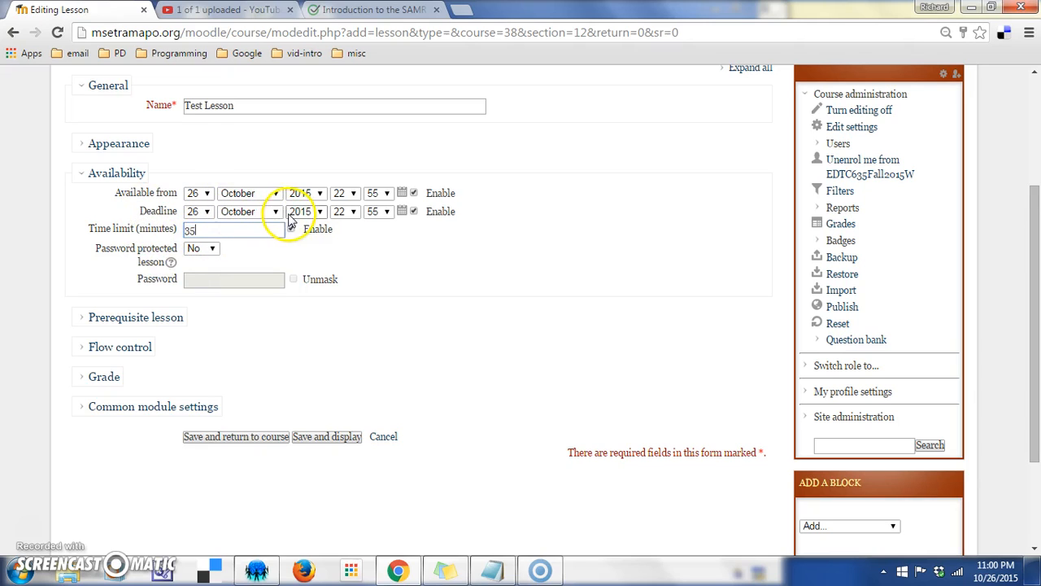
{"action": "left_click", "coordinate": [291, 228]}
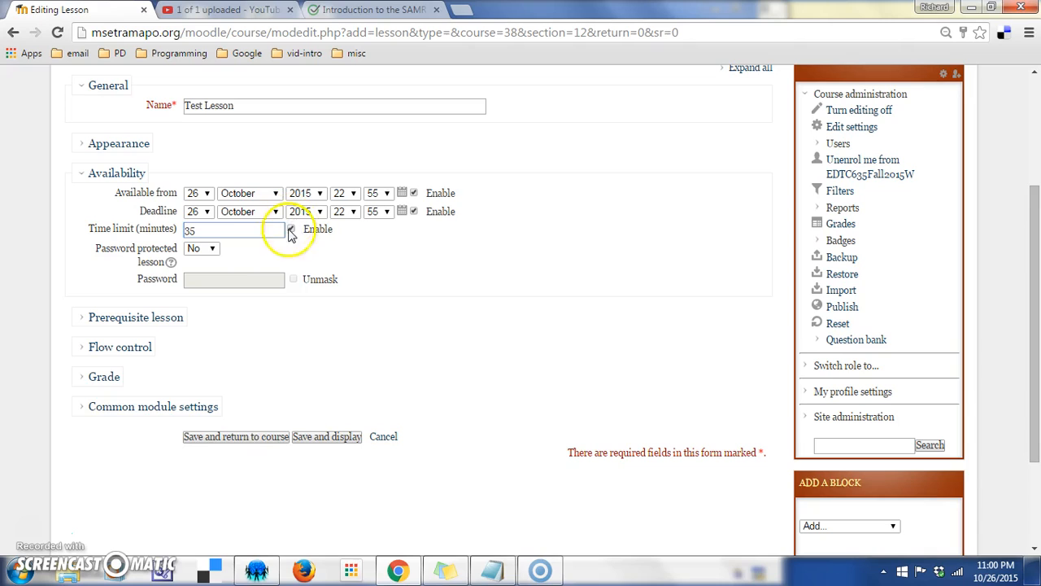
Step: Set the password protected lesson option to Yes and collapse the Availability settings
{"action": "left_click", "coordinate": [213, 250]}
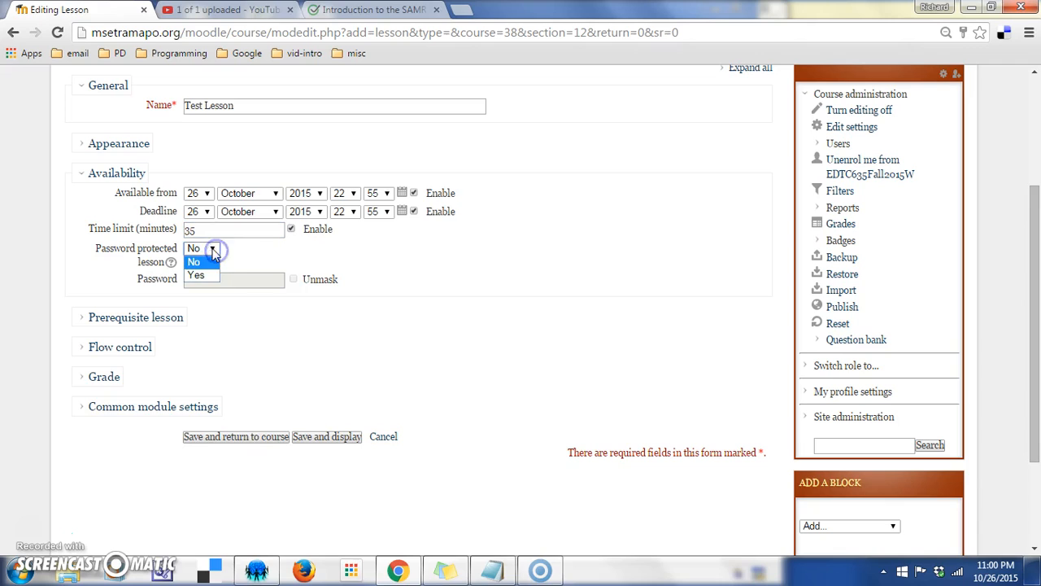
{"action": "left_click", "coordinate": [203, 275]}
{"action": "left_click", "coordinate": [210, 279]}
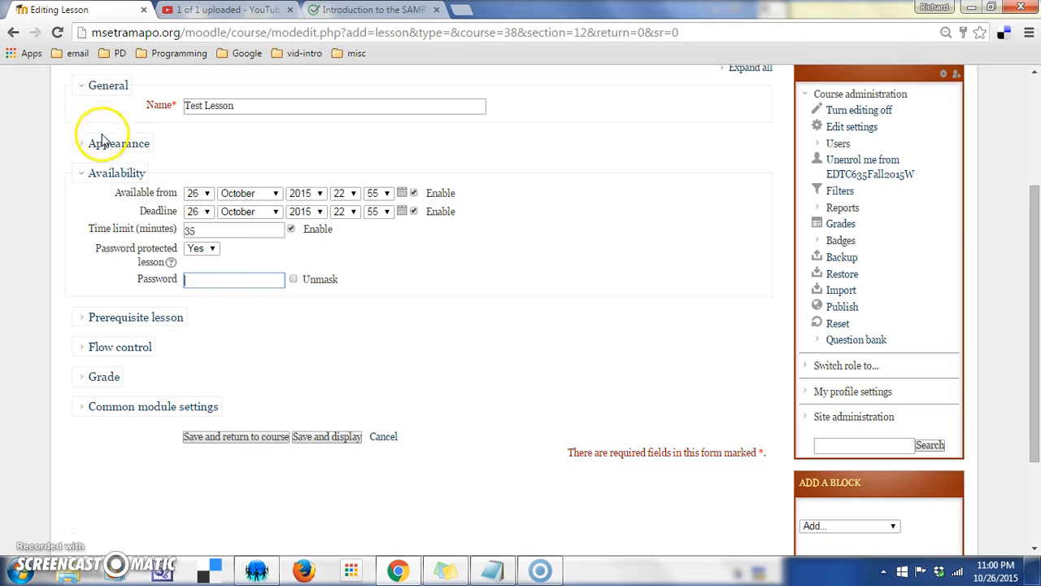
{"action": "left_click", "coordinate": [86, 176]}
Step: Examine the Prerequisite lesson settings for dependency, time spent, completion and required grade
{"action": "left_click", "coordinate": [81, 204]}
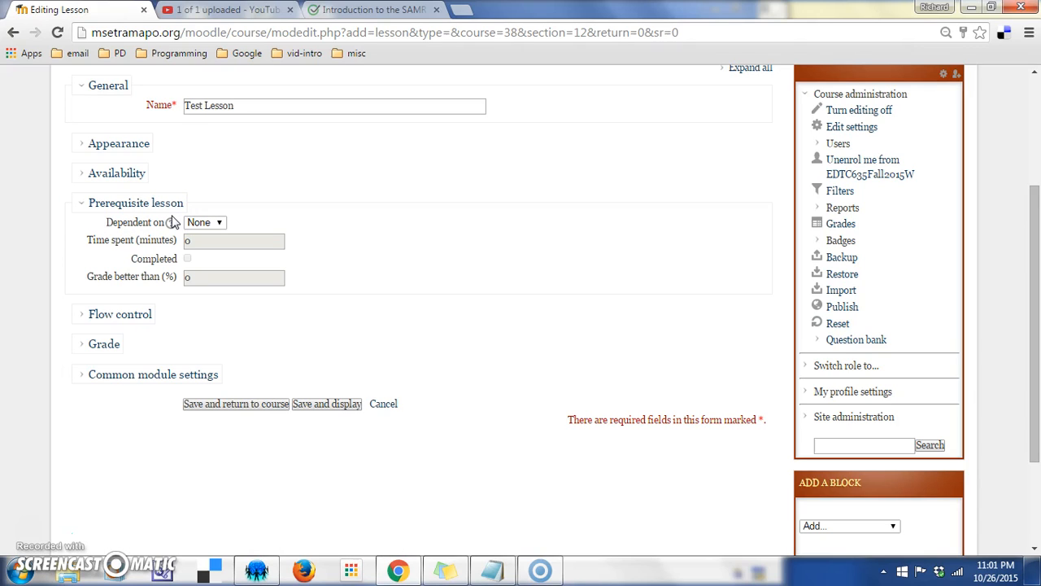
{"action": "left_click", "coordinate": [204, 222]}
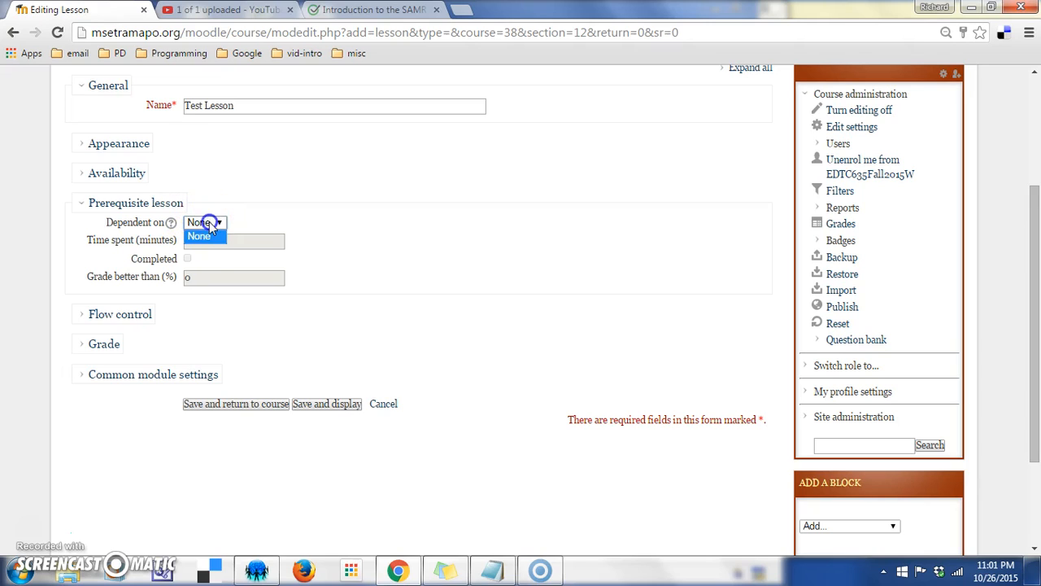
{"action": "left_click", "coordinate": [218, 224]}
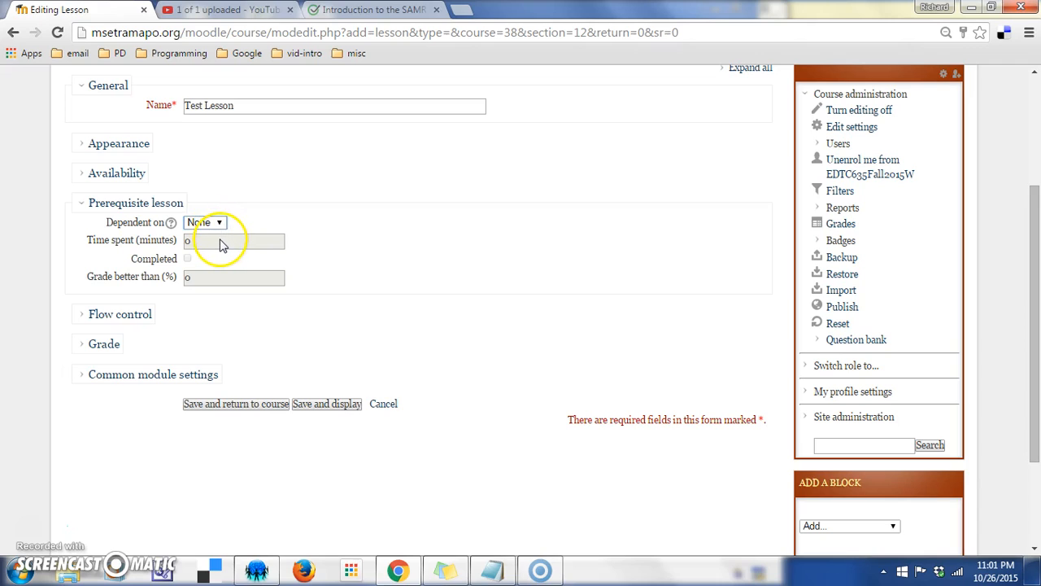
{"action": "left_click", "coordinate": [216, 245]}
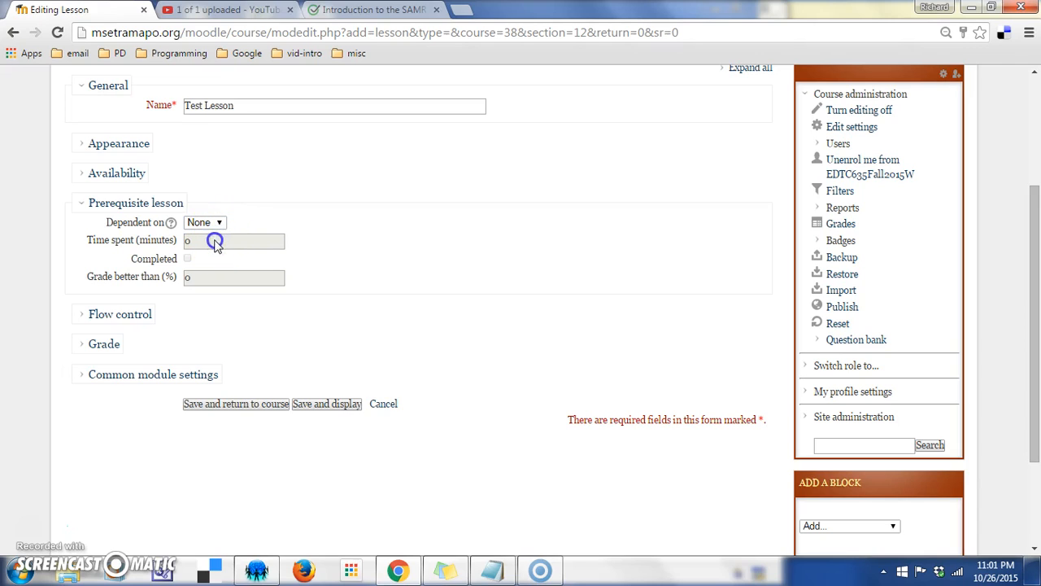
{"action": "double_click", "coordinate": [187, 241]}
{"action": "left_click", "coordinate": [188, 258]}
{"action": "left_click", "coordinate": [187, 258]}
{"action": "left_click", "coordinate": [192, 280]}
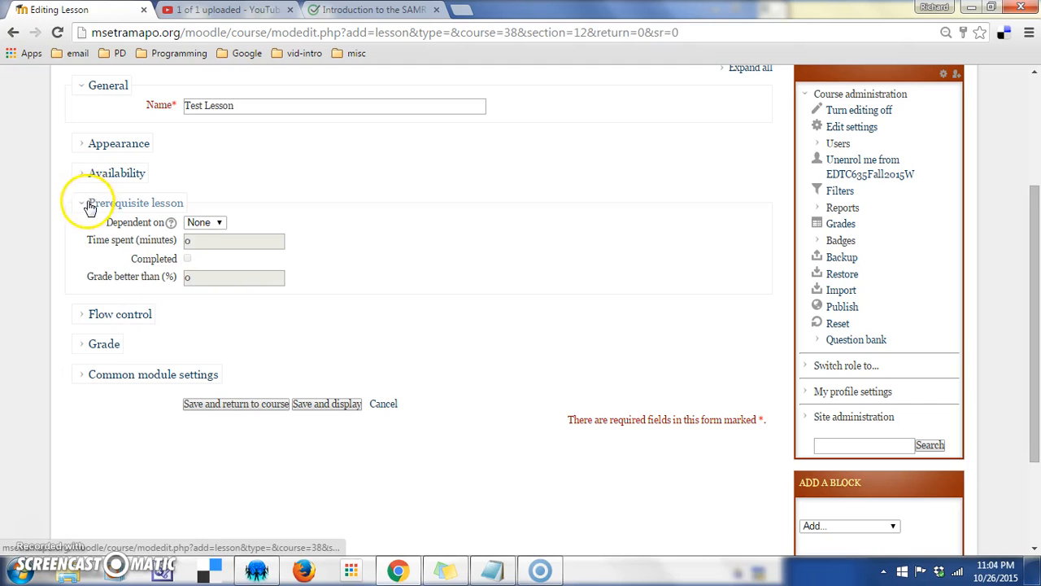
{"action": "left_click", "coordinate": [81, 203]}
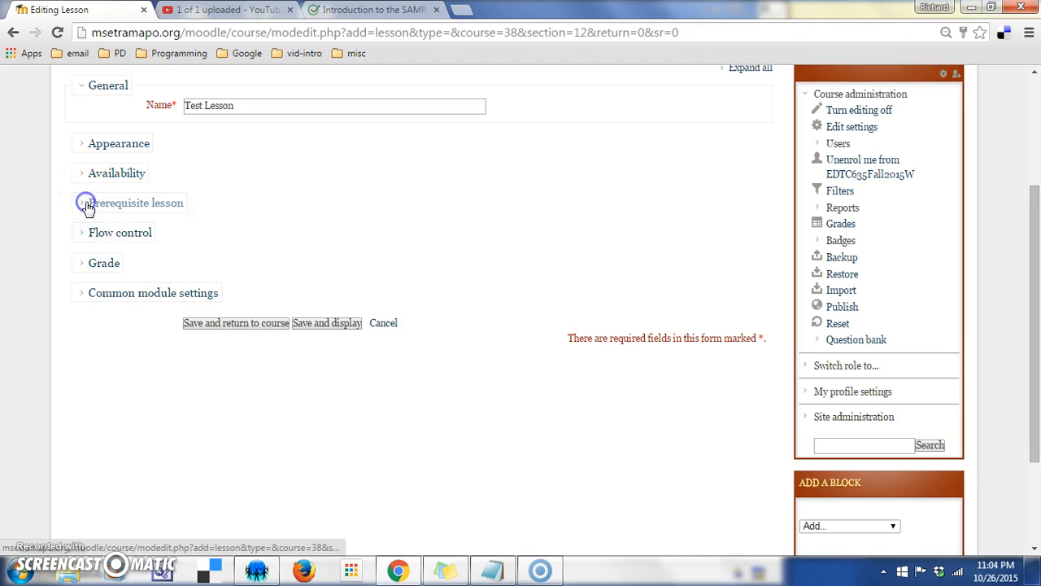
Step: Examine the Flow control settings, including the choices for maximum number of attempts and action after correct answer, then collapse the section
{"action": "left_click", "coordinate": [83, 234]}
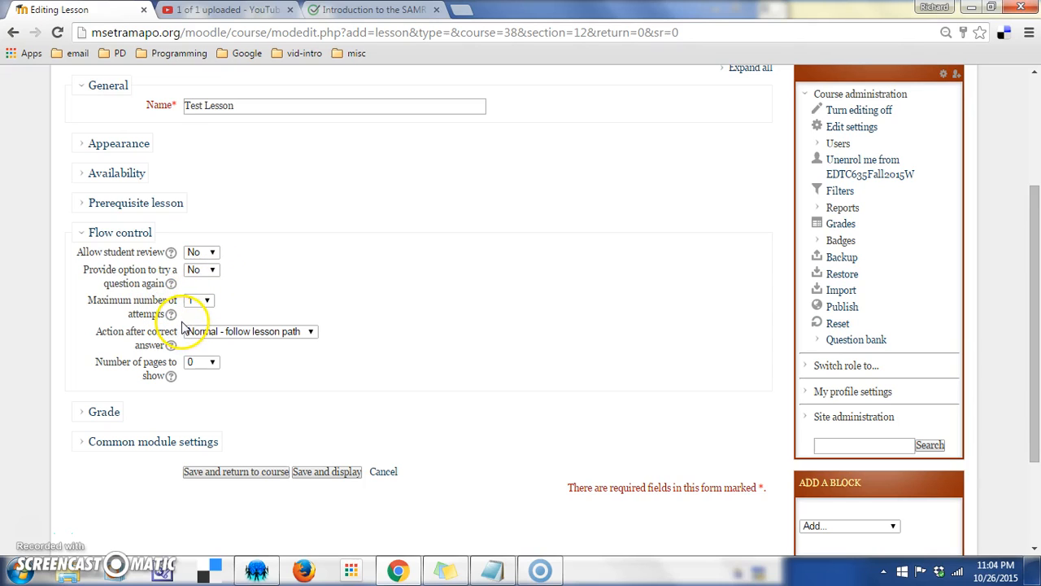
{"action": "left_click", "coordinate": [208, 301]}
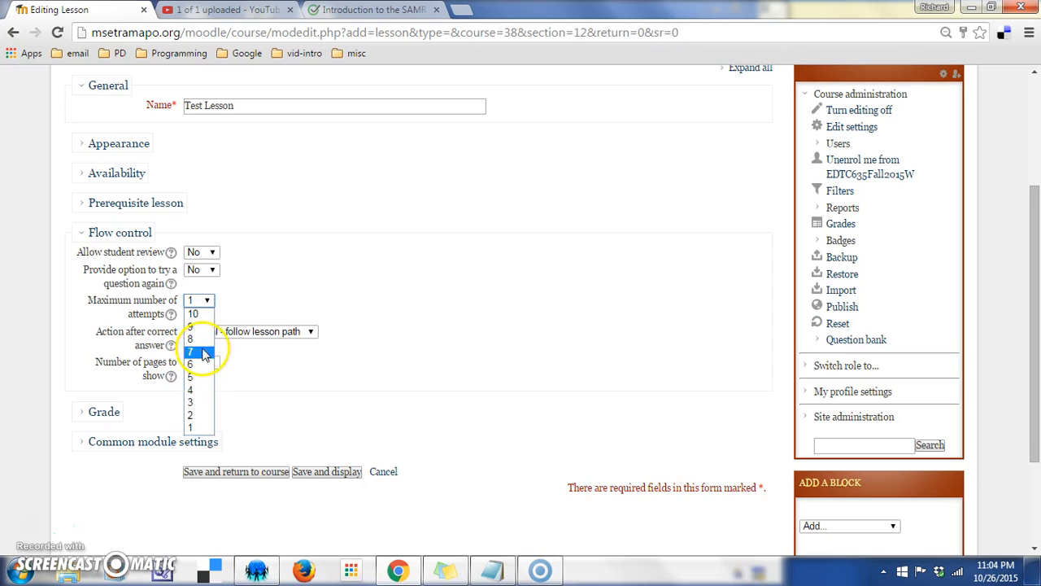
{"action": "left_click", "coordinate": [249, 296]}
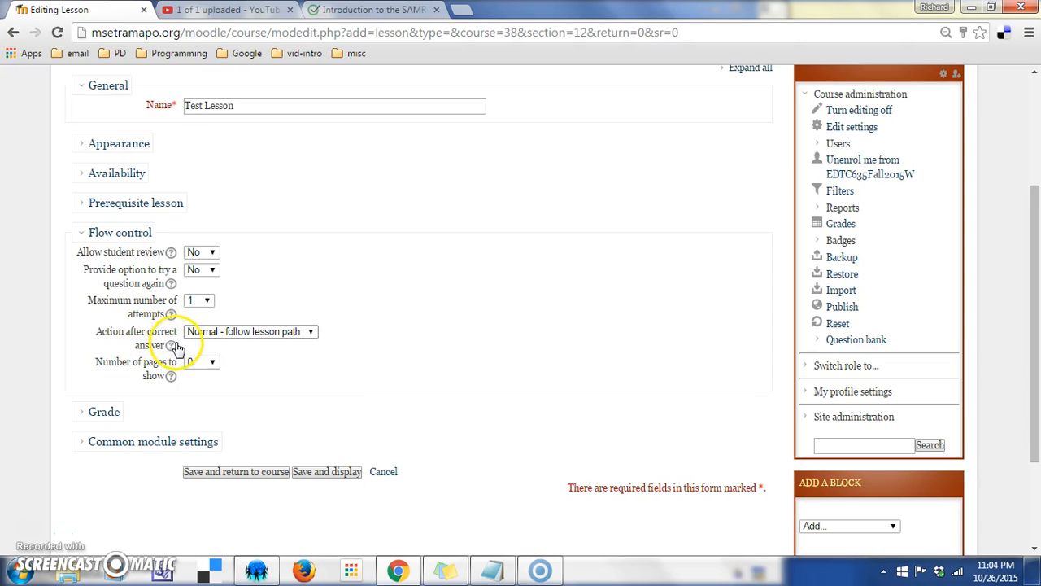
{"action": "left_click", "coordinate": [307, 332]}
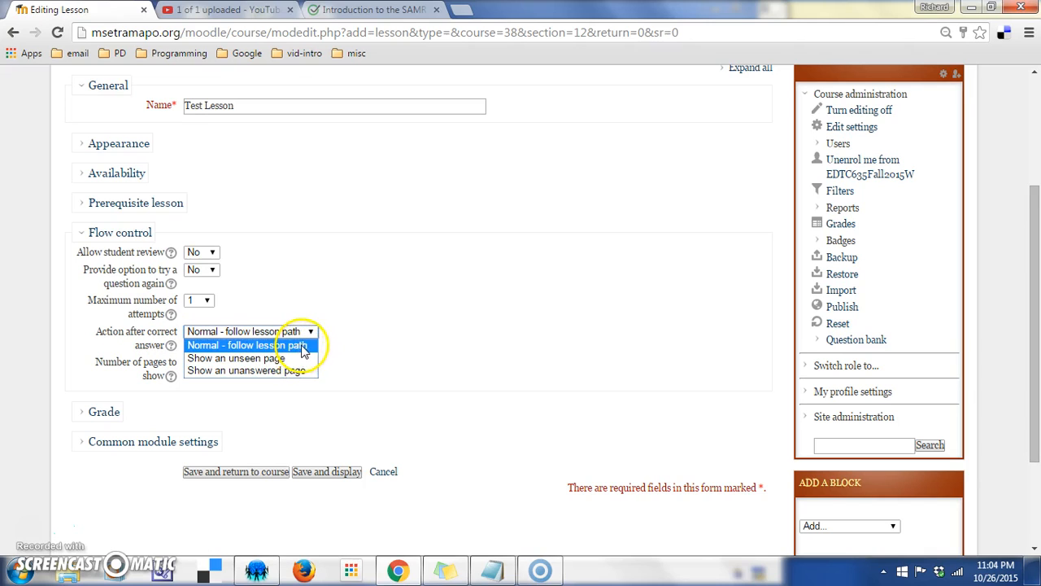
{"action": "left_click", "coordinate": [302, 345]}
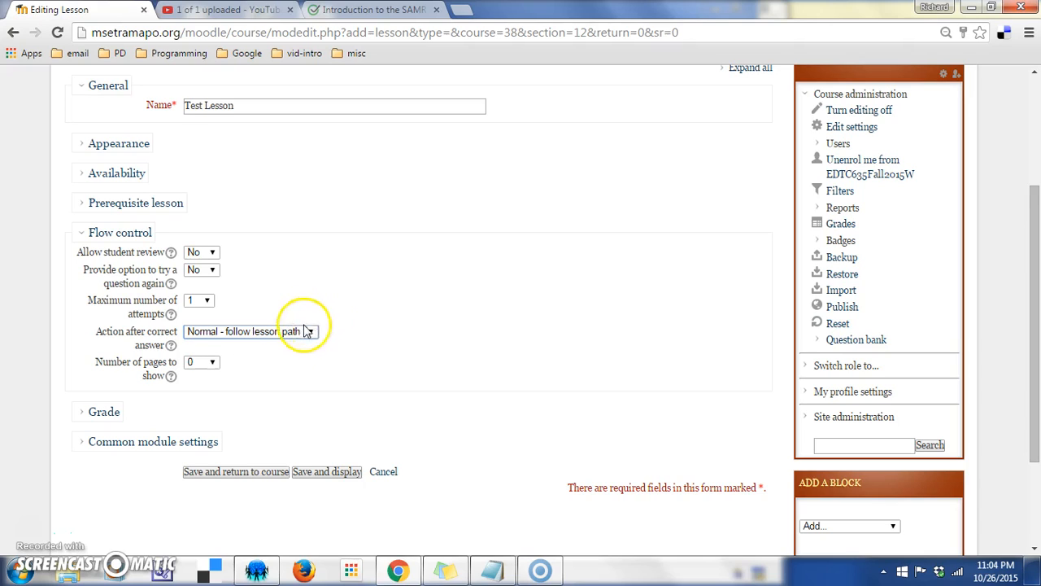
{"action": "left_click", "coordinate": [310, 331]}
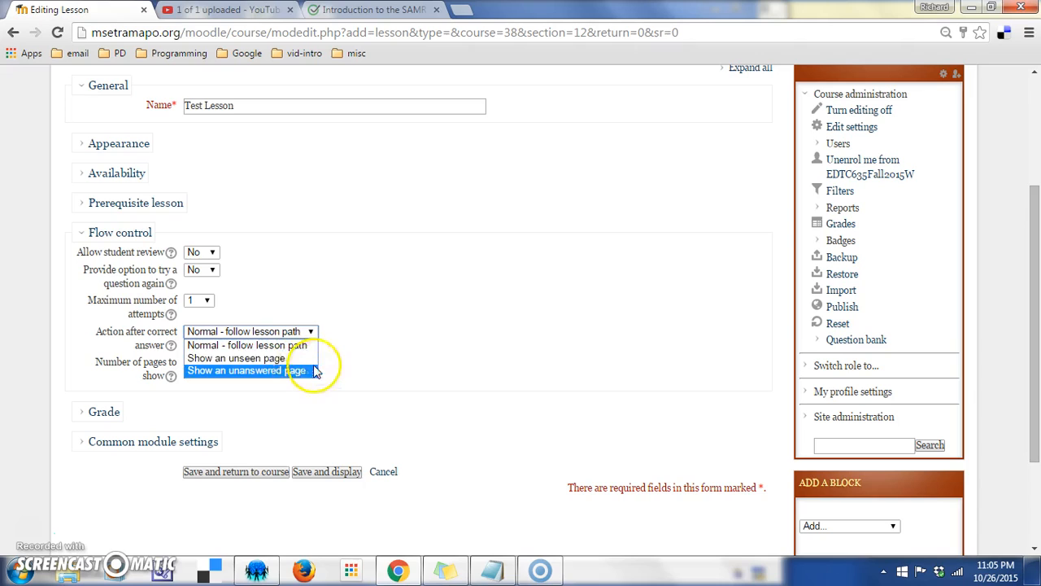
{"action": "left_click", "coordinate": [344, 345]}
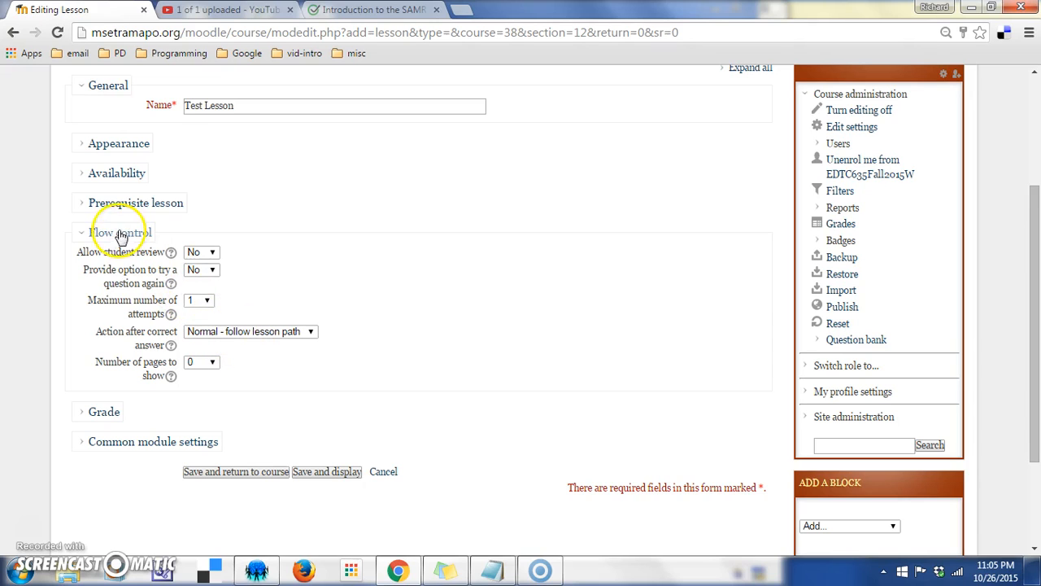
{"action": "left_click", "coordinate": [87, 234]}
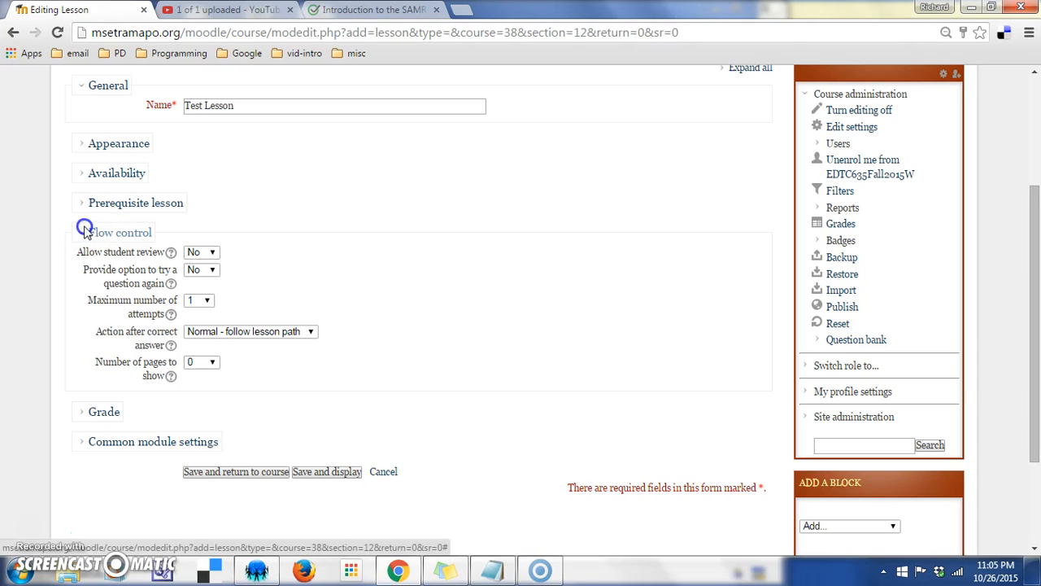
{"action": "left_click", "coordinate": [85, 231]}
Step: Set the grade category to Classwork/Homework in the lesson's Grade settings
{"action": "left_click", "coordinate": [87, 266]}
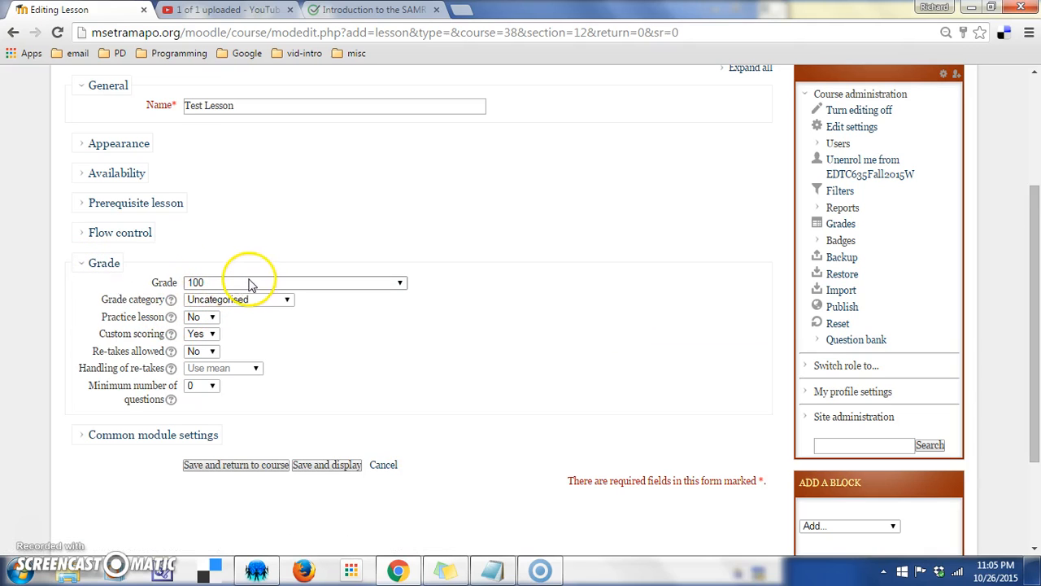
{"action": "left_click", "coordinate": [268, 300]}
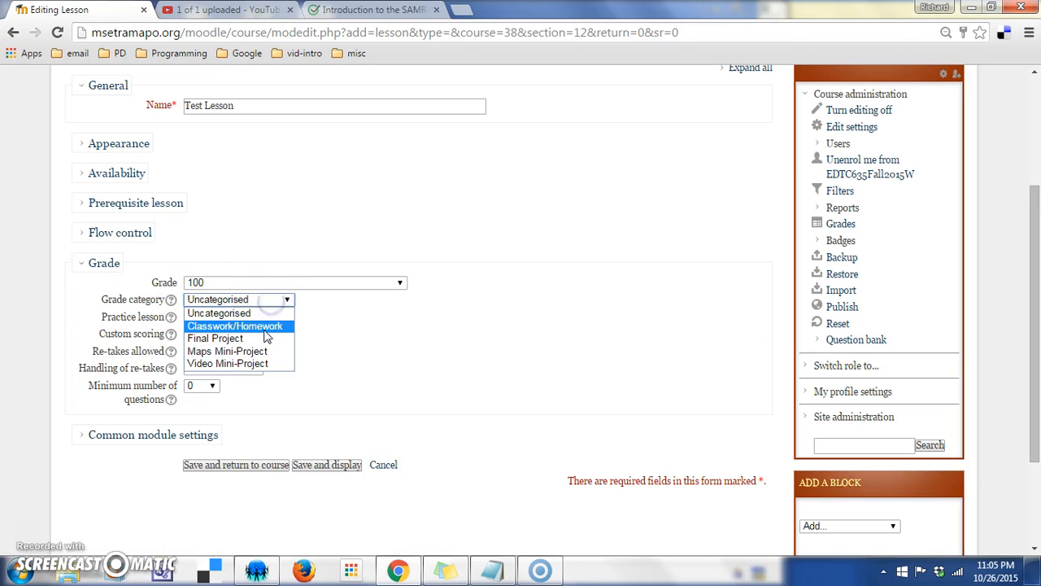
{"action": "left_click", "coordinate": [303, 331]}
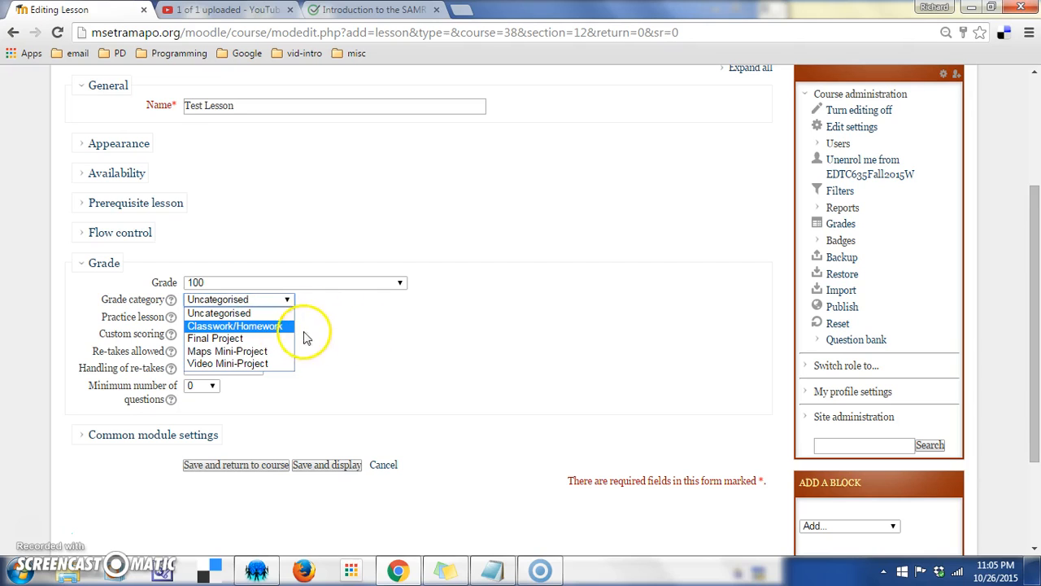
{"action": "left_click", "coordinate": [273, 326]}
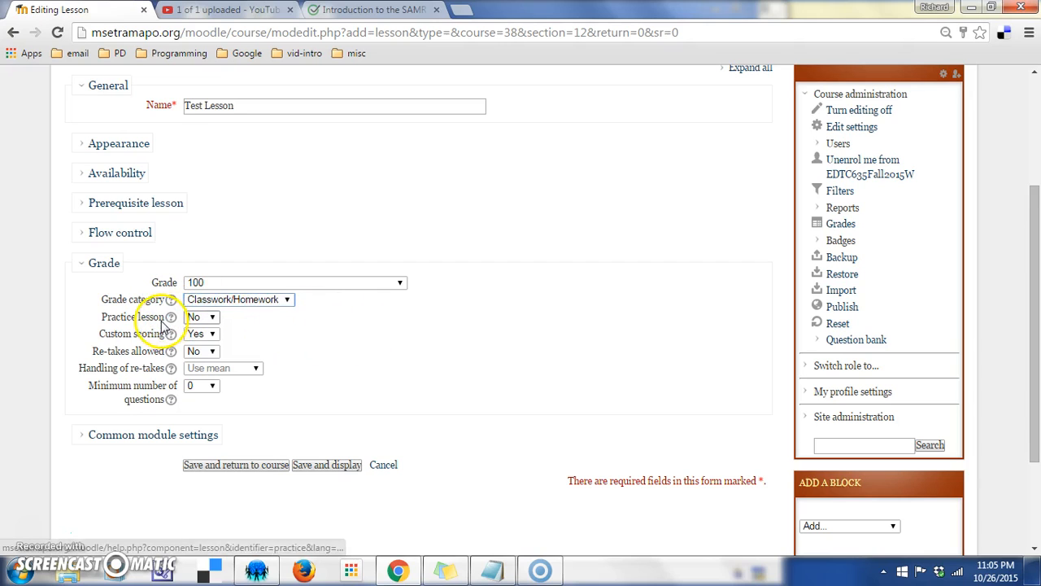
Step: Review the choices for Practice lesson and Custom scoring in the Grade settings
{"action": "left_click", "coordinate": [213, 318]}
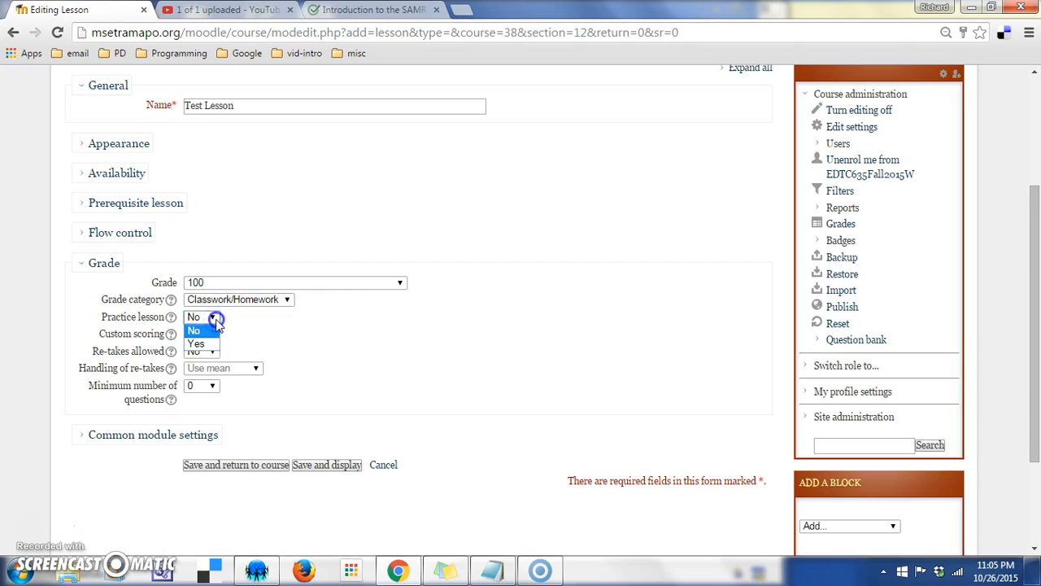
{"action": "left_click", "coordinate": [215, 322]}
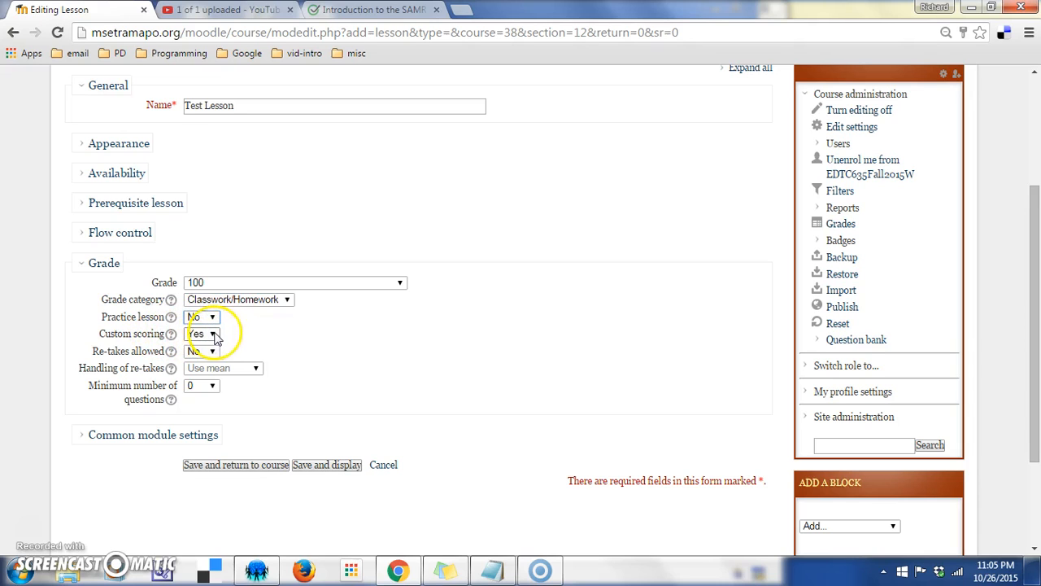
{"action": "left_click", "coordinate": [214, 335]}
{"action": "left_click", "coordinate": [214, 335]}
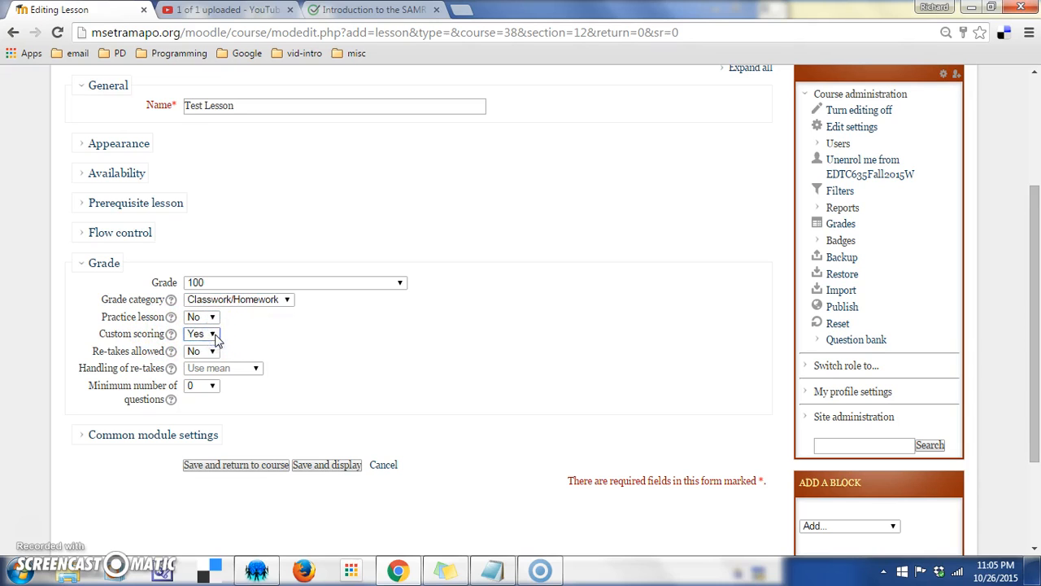
Step: Set Re-takes allowed to Yes and Handling of re-takes to Use maximum
{"action": "left_click", "coordinate": [213, 352]}
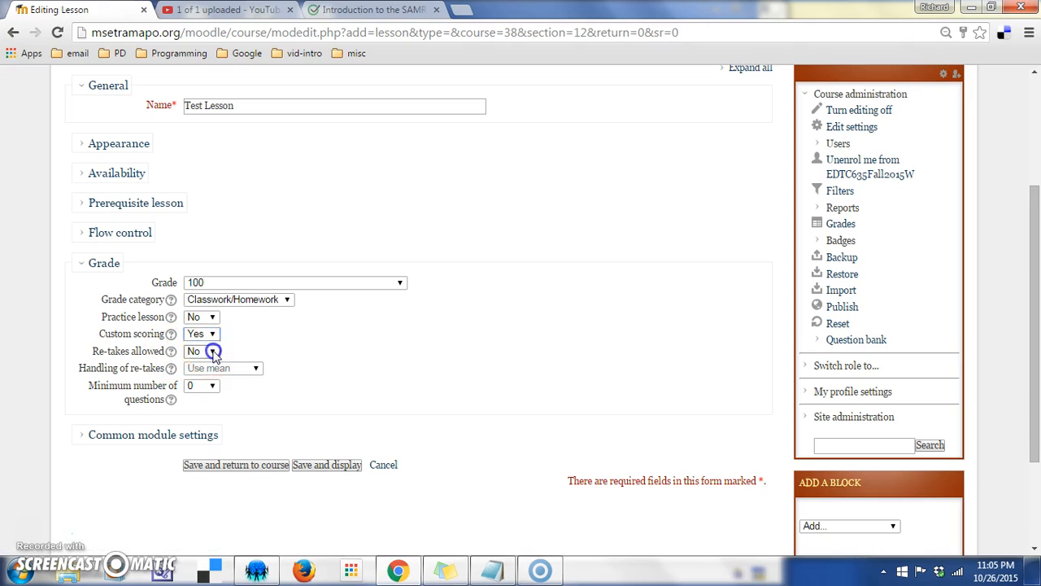
{"action": "left_click", "coordinate": [213, 351]}
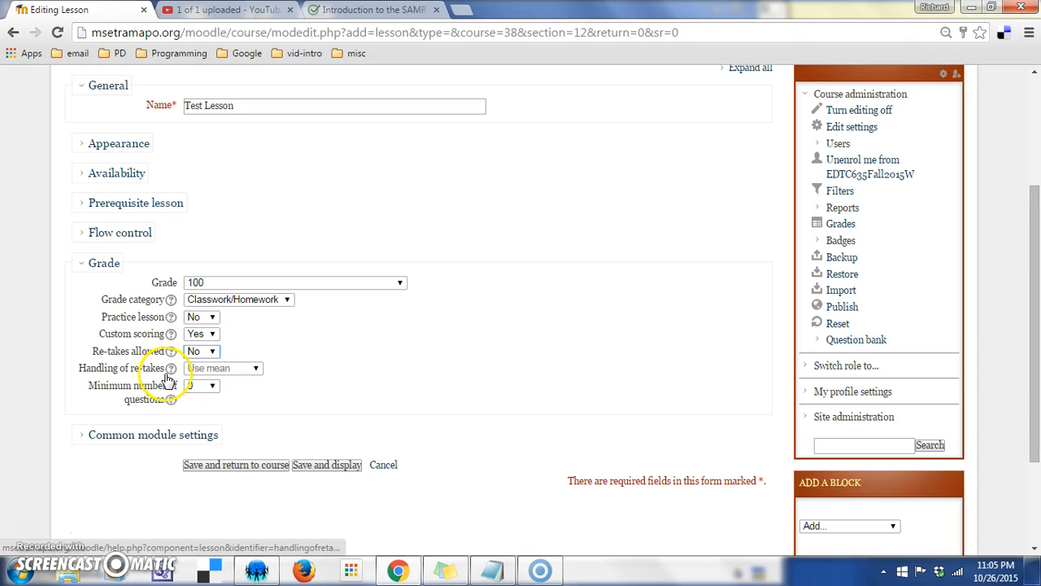
{"action": "left_click", "coordinate": [213, 352]}
{"action": "left_click", "coordinate": [198, 375]}
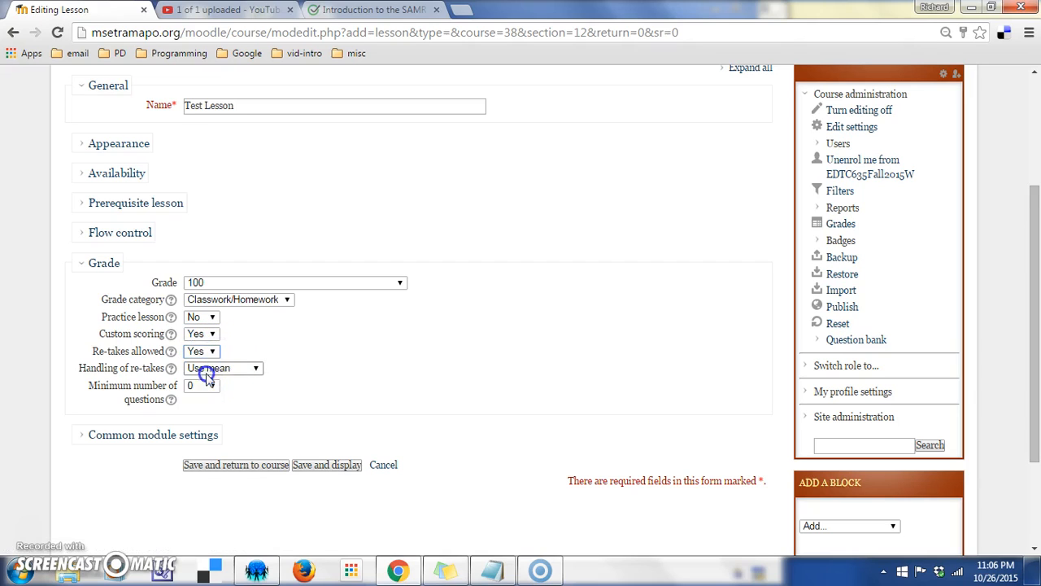
{"action": "left_click", "coordinate": [256, 370]}
{"action": "left_click", "coordinate": [249, 380]}
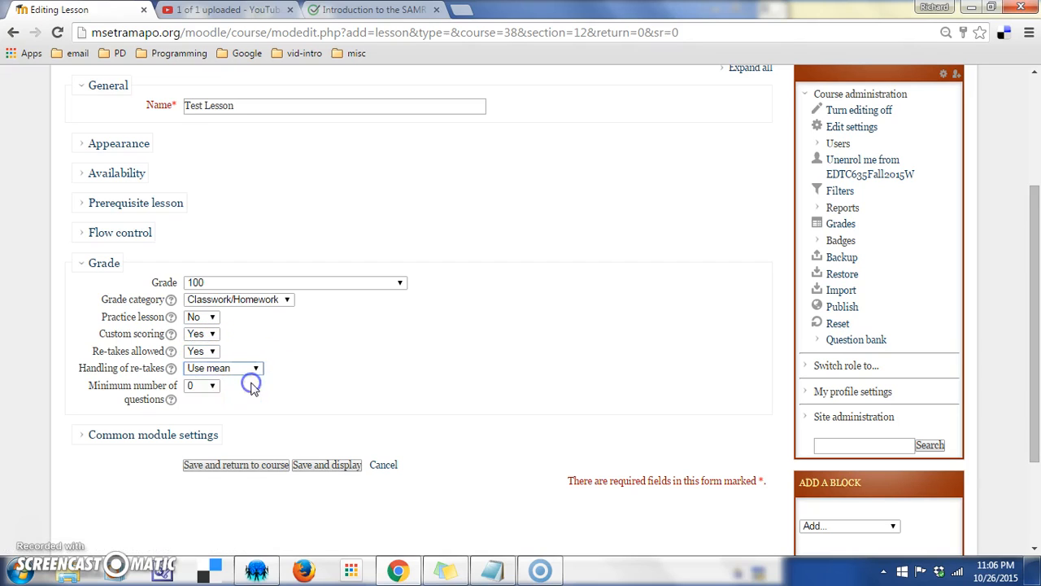
{"action": "left_click", "coordinate": [255, 370]}
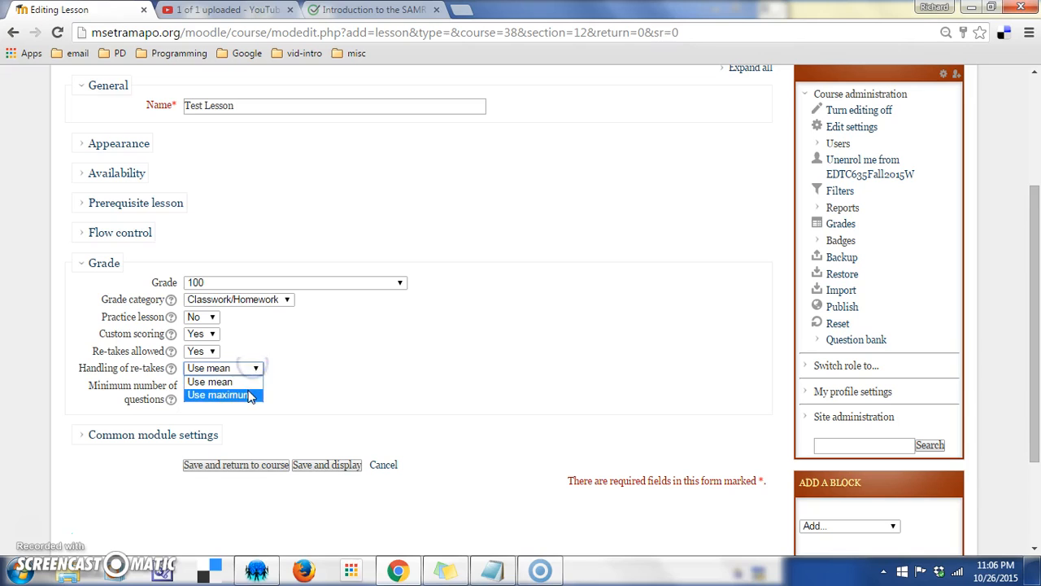
{"action": "left_click", "coordinate": [244, 392]}
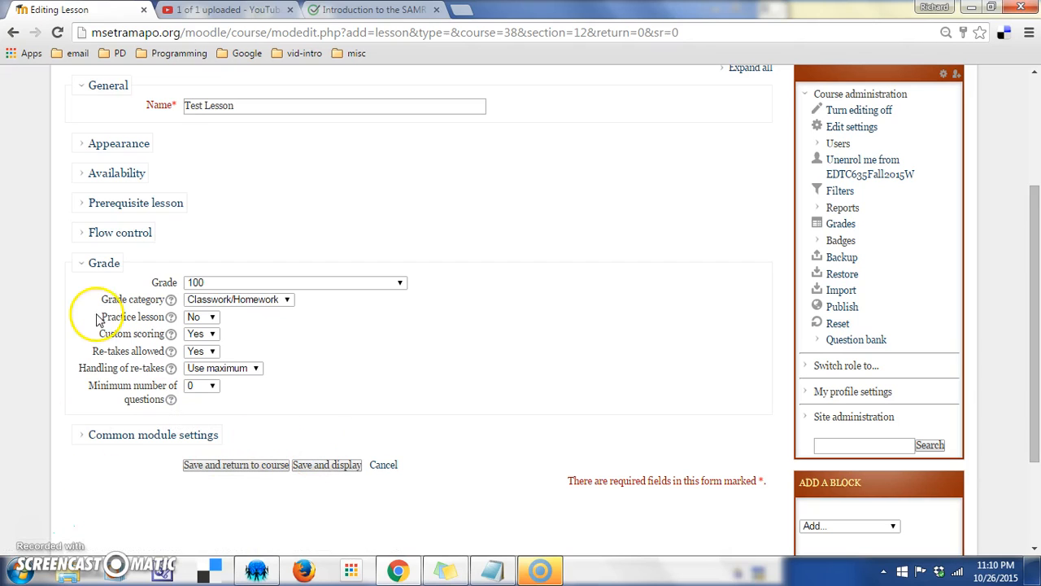
Step: Check the Common module settings, then save the lesson and return to the course
{"action": "left_click", "coordinate": [84, 268]}
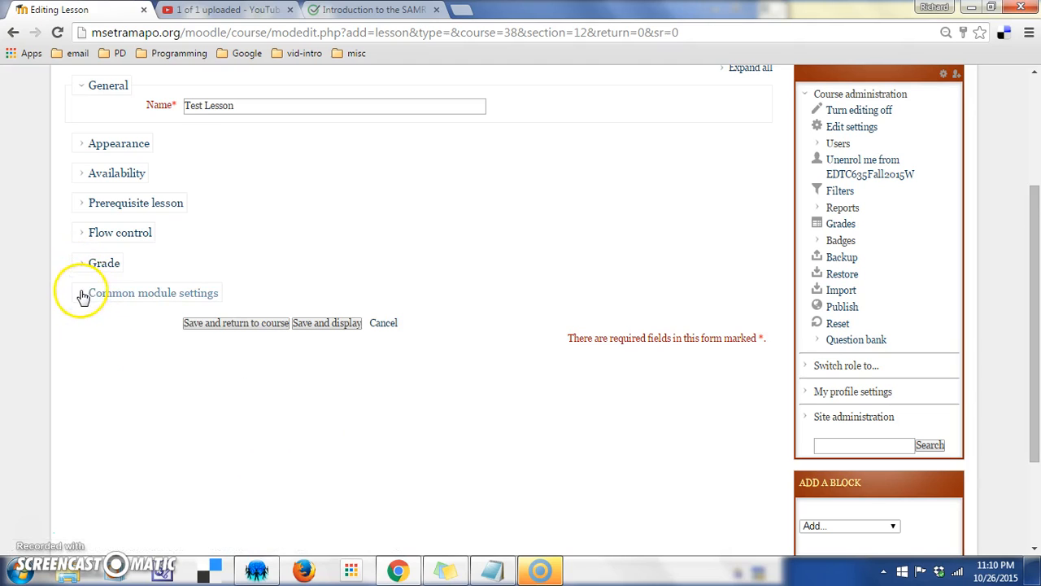
{"action": "left_click", "coordinate": [82, 294]}
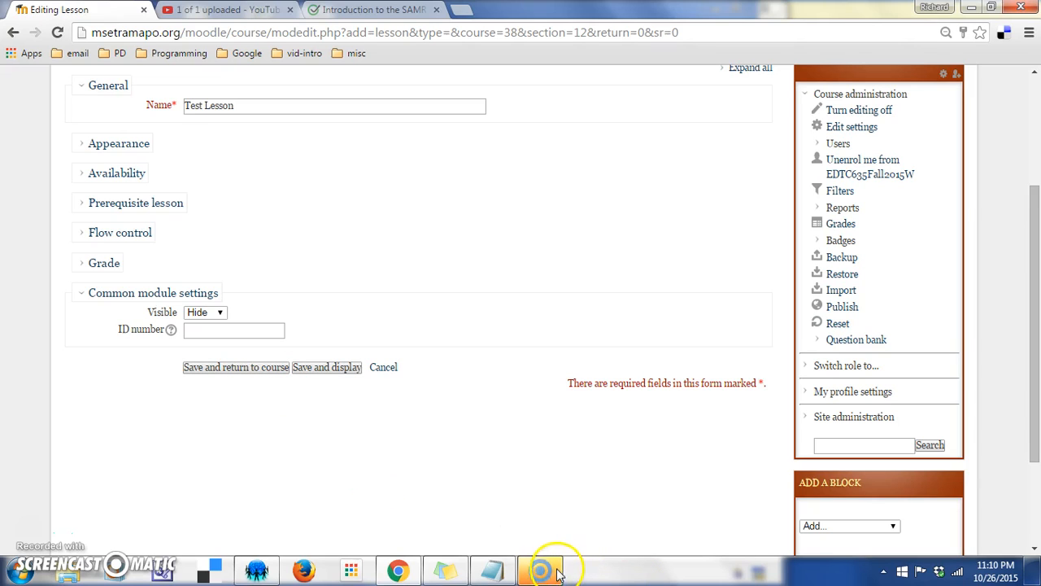
{"action": "left_click", "coordinate": [239, 367]}
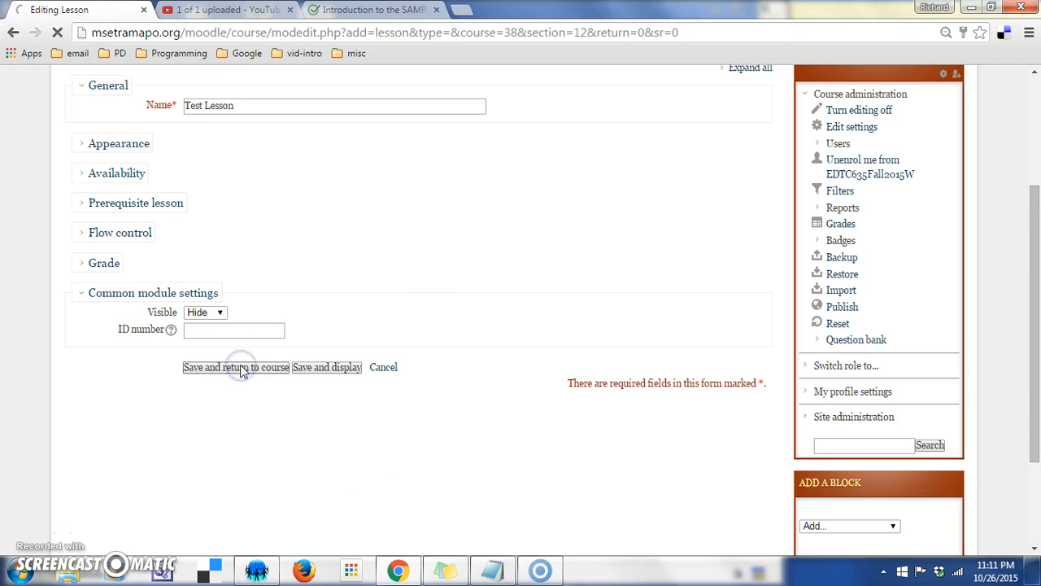